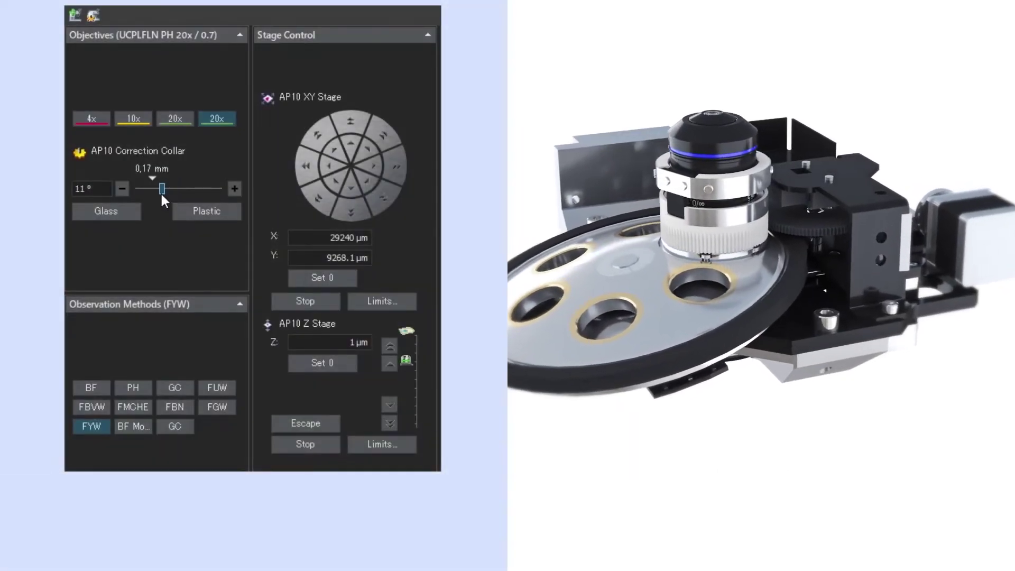
Lower the AP10 correction collar past zero to -3° until the orange fibre filaments resolve sharply.
{"action": "left_click_drag", "start_coordinate": [158, 189], "coordinate": [153, 189]}
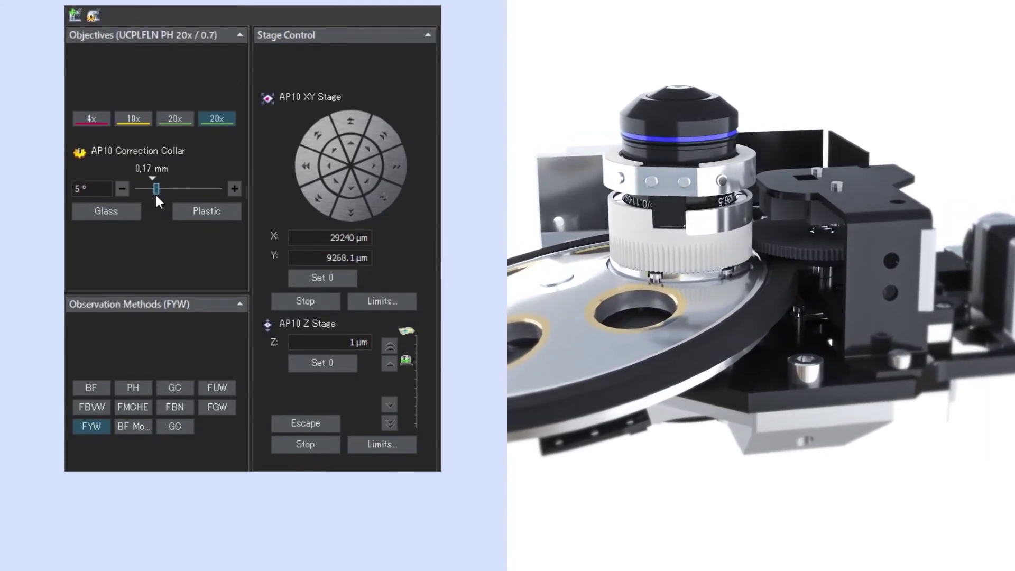
{"action": "left_click_drag", "start_coordinate": [154, 189], "coordinate": [148, 190]}
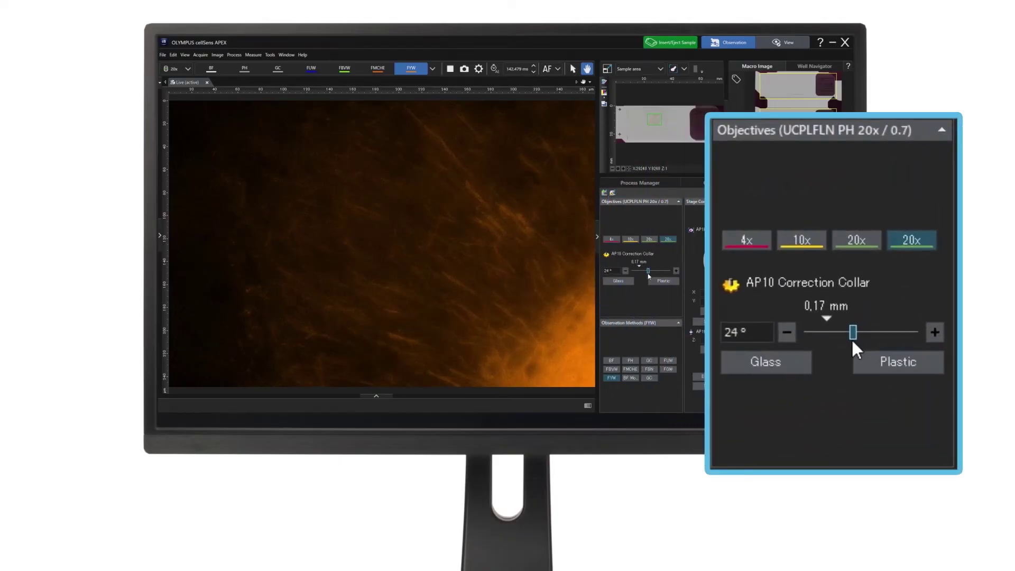
{"action": "left_click_drag", "start_coordinate": [853, 333], "coordinate": [824, 333]}
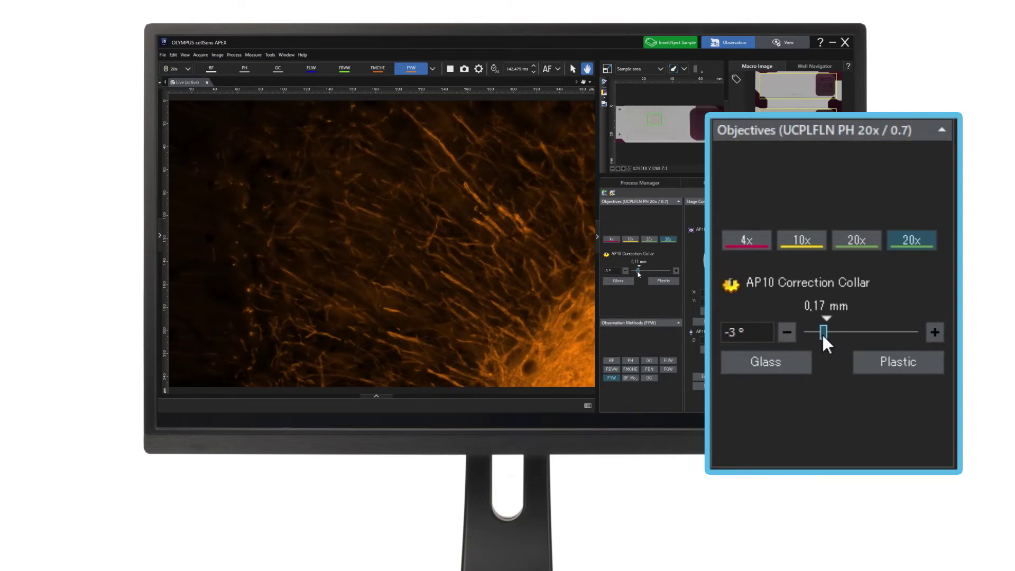